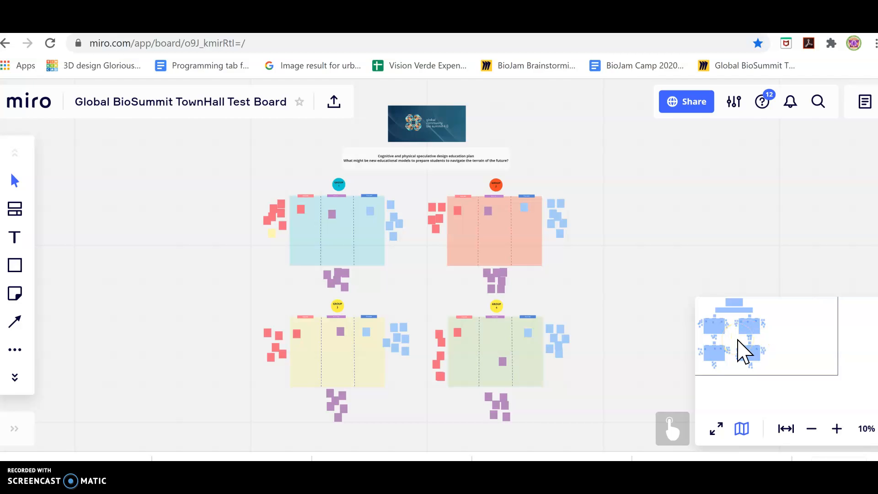
Examine the layout of the four group areas on the board, including a close look at the Group 1 workspace
mouse_move(733, 345)
mouse_down()
mouse_move(772, 349)
mouse_move(738, 342)
mouse_up()
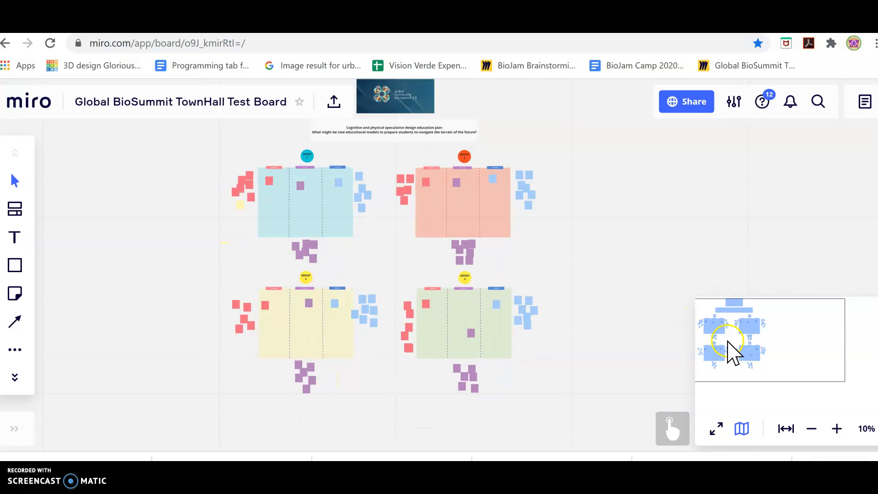
click(836, 429)
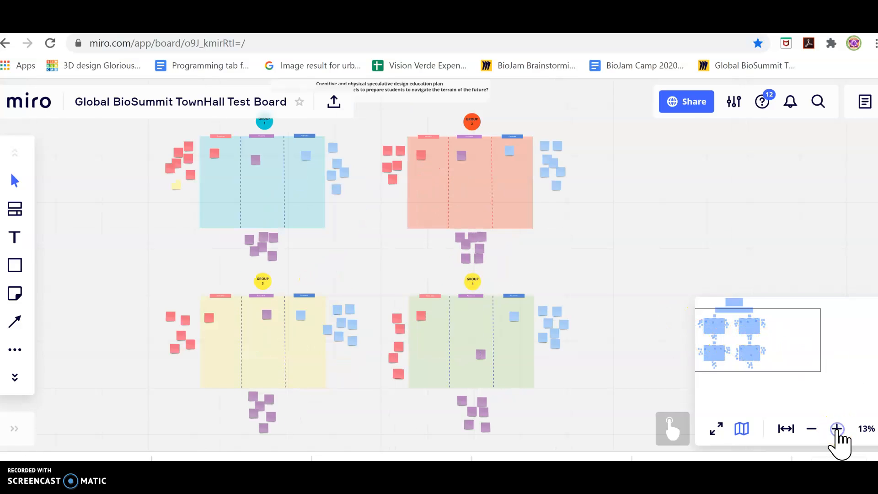
click(837, 428)
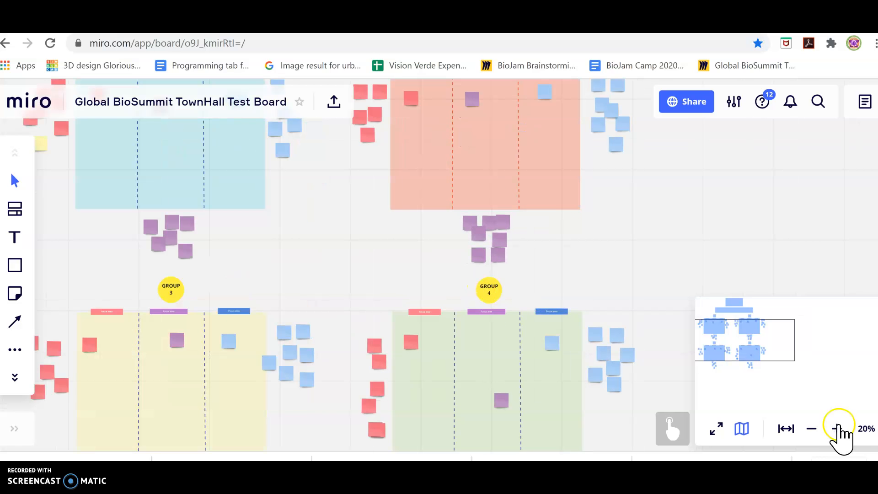
click(326, 272)
drag(326, 273, 405, 301)
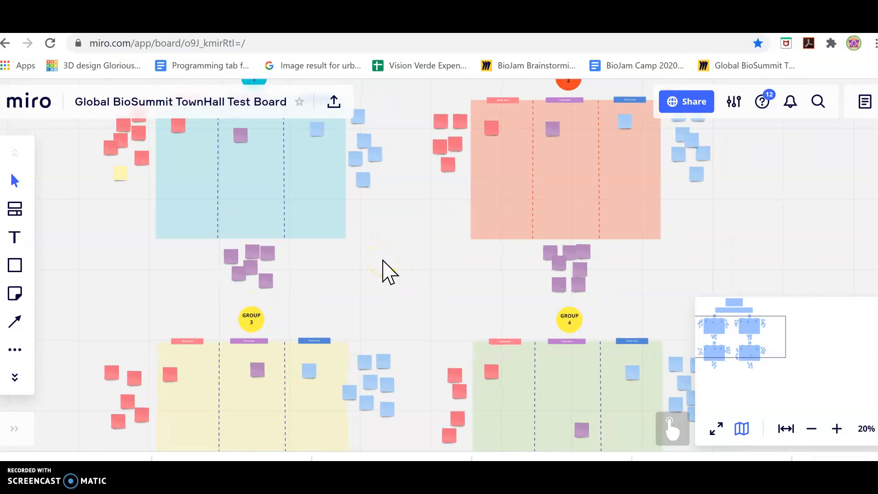
drag(383, 260, 494, 280)
click(649, 355)
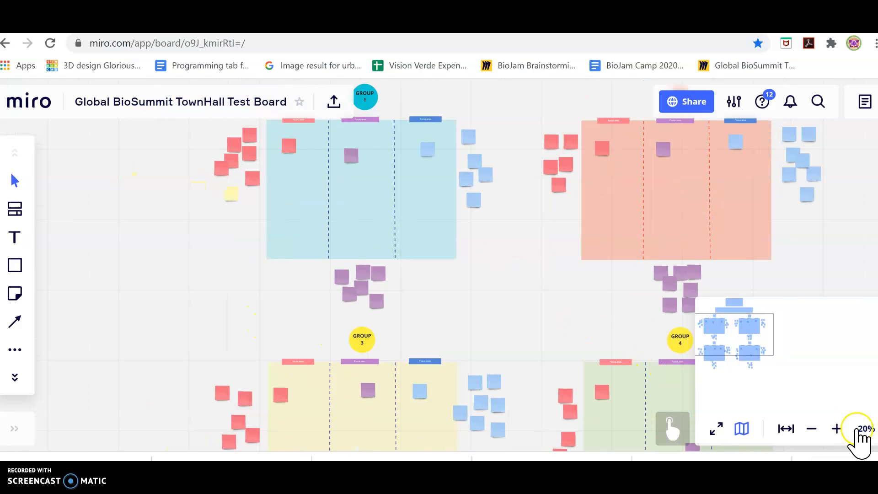
click(836, 429)
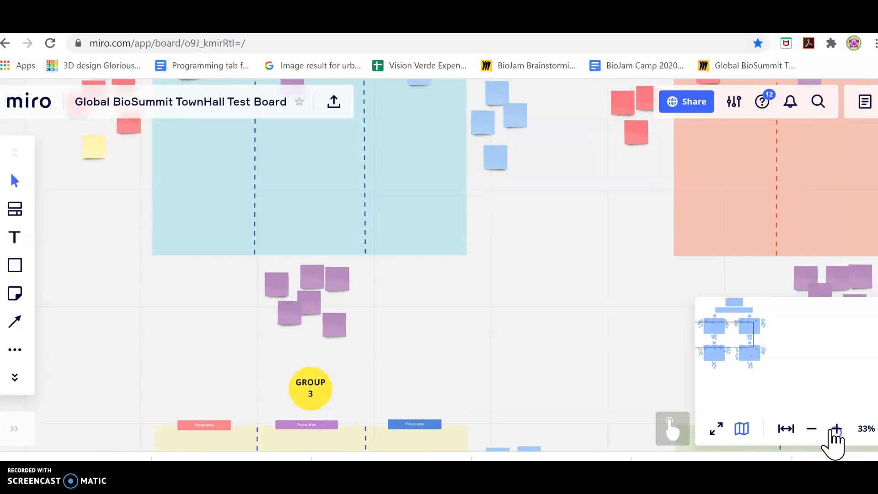
click(836, 429)
drag(531, 225, 645, 413)
click(461, 286)
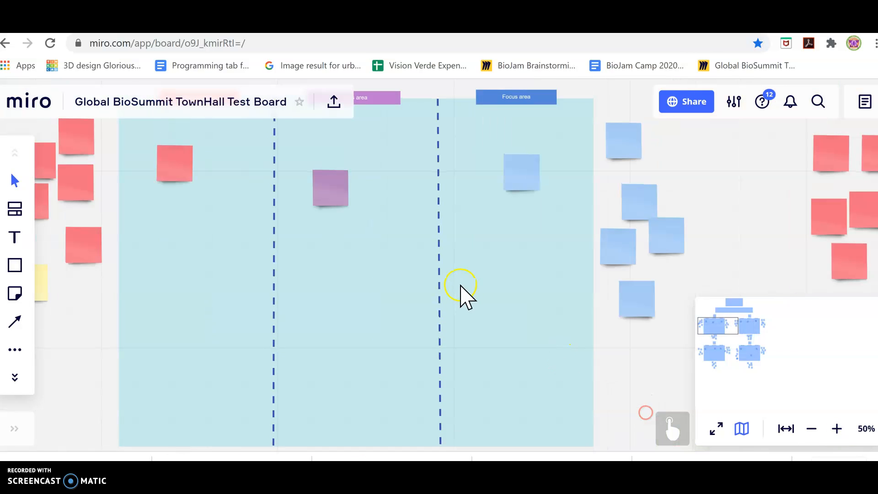
click(811, 429)
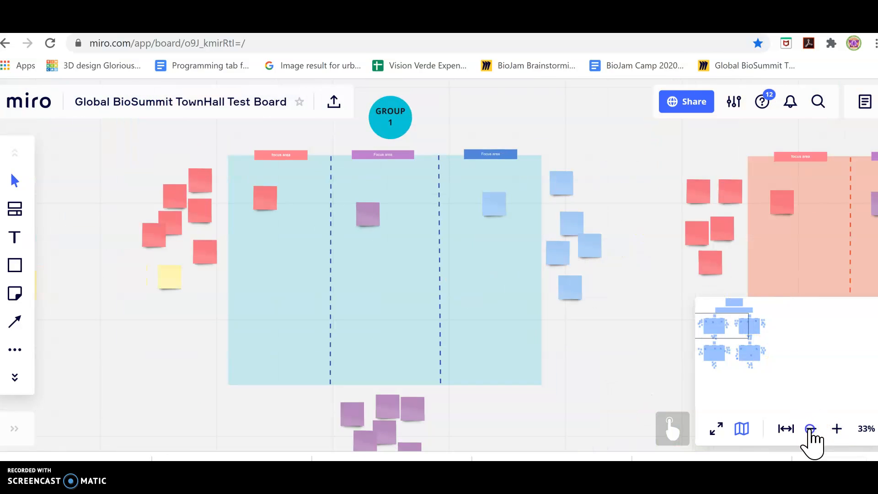
click(811, 429)
drag(566, 196, 471, 228)
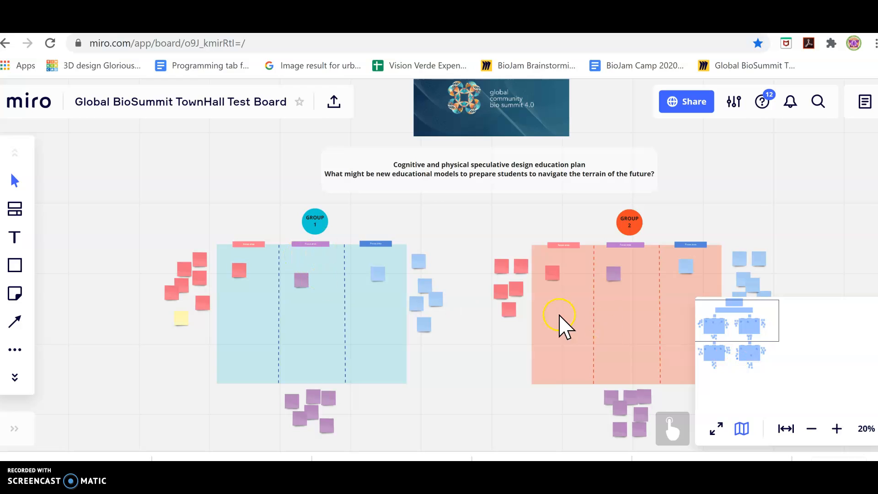
Shift the Group 2 background panel and its dashed dividers slightly toward the loose red notes and lock the three objects
click(837, 428)
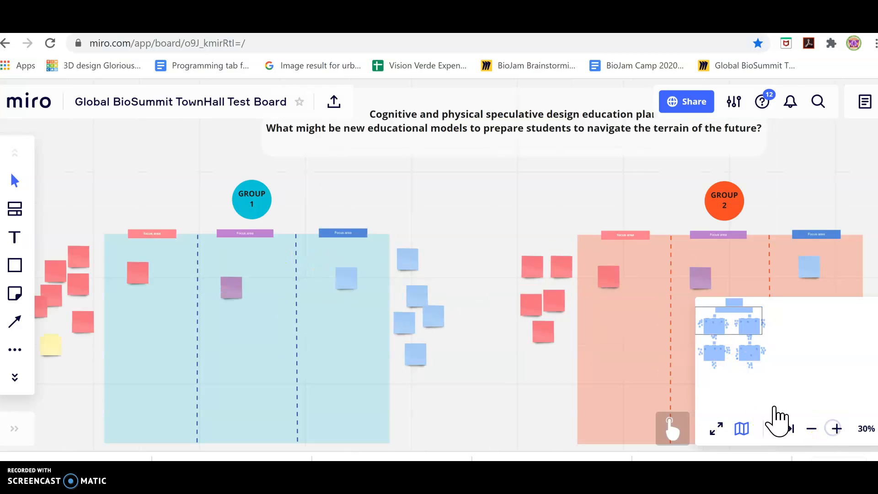
scroll(261, 306, right, 6)
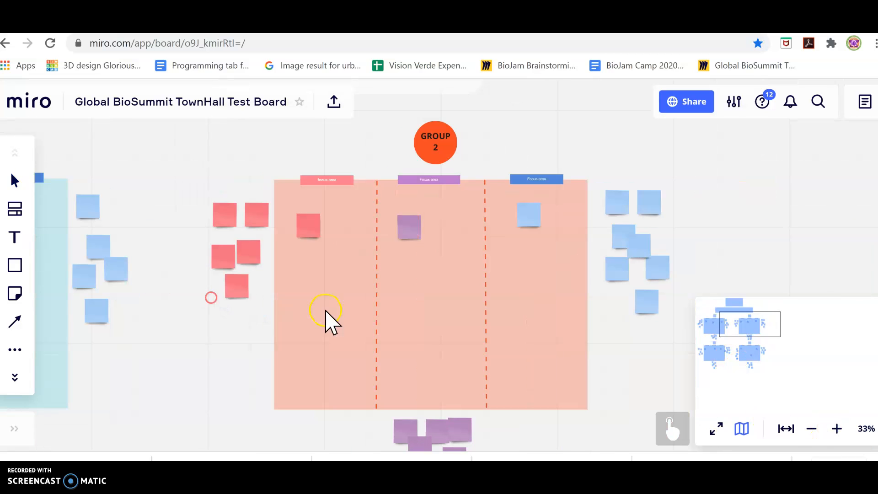
click(836, 428)
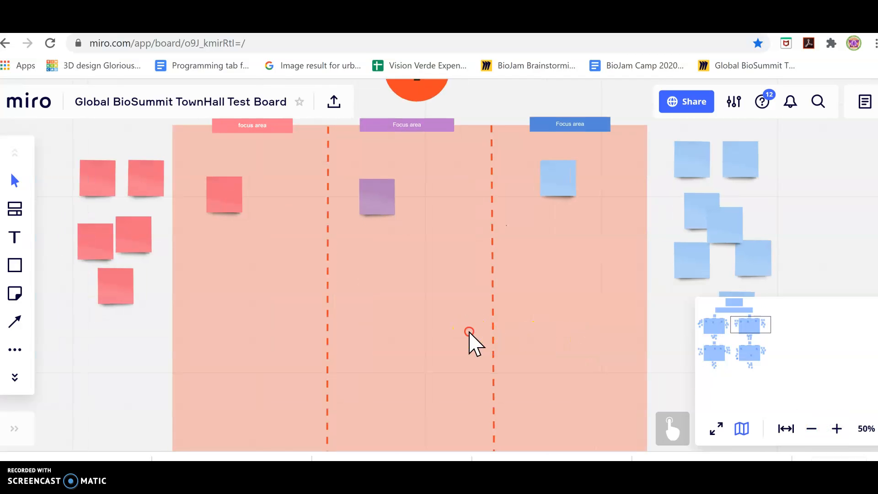
scroll(478, 356, up, 2)
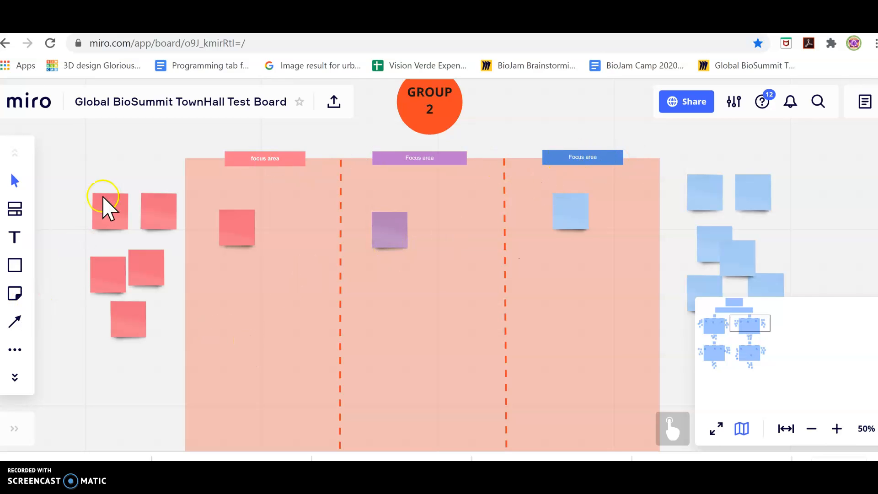
click(458, 360)
drag(636, 332, 573, 324)
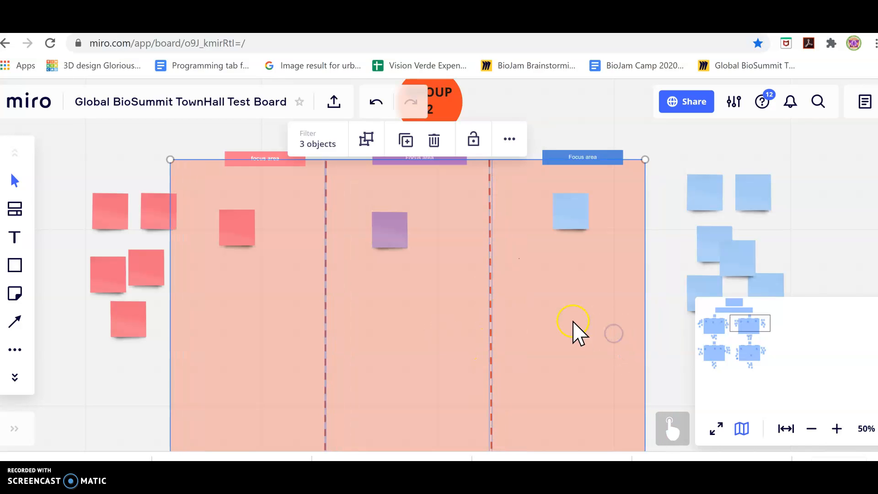
click(472, 140)
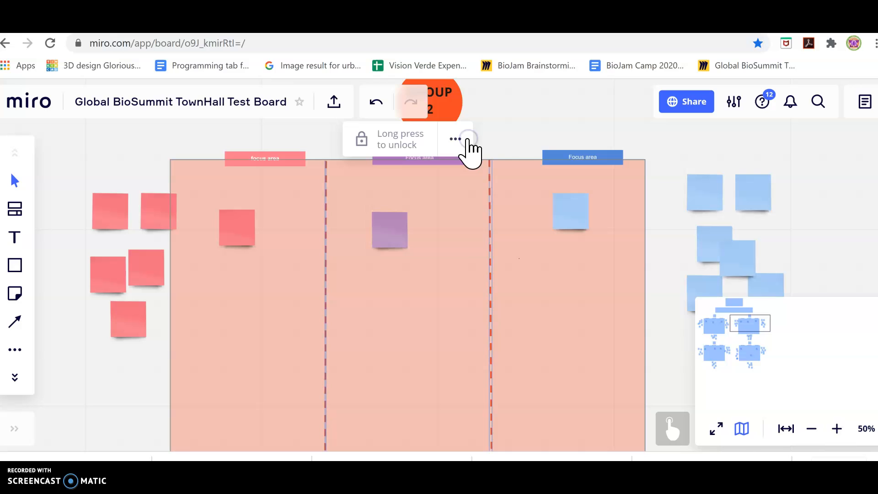
click(540, 133)
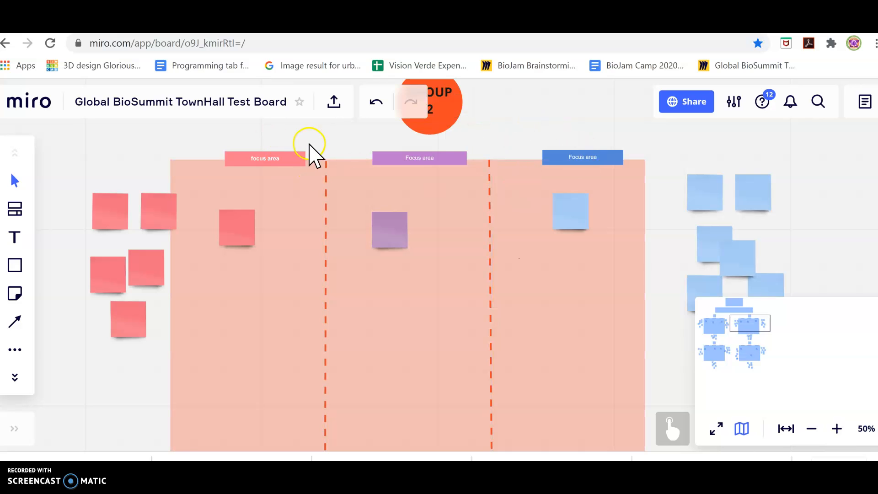
click(454, 124)
click(510, 119)
Move a loose red sticky note into Group 2's red focus area column and write "hello!" on it
drag(144, 281, 252, 329)
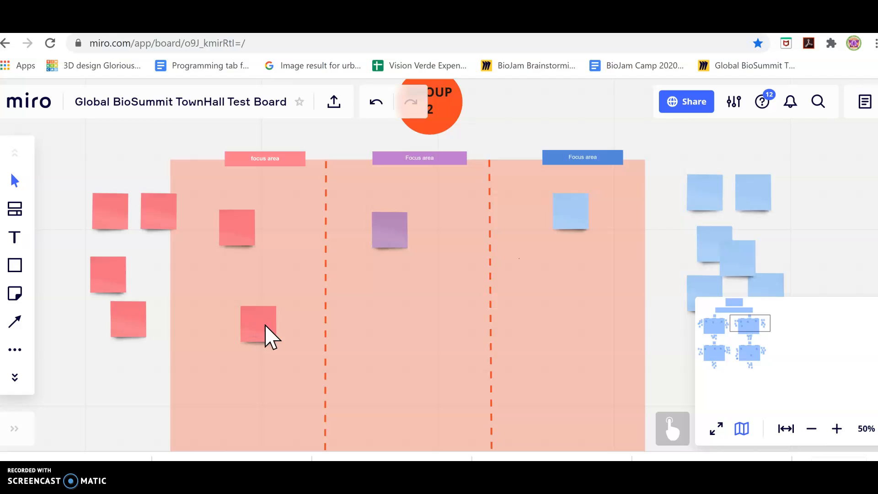
click(261, 326)
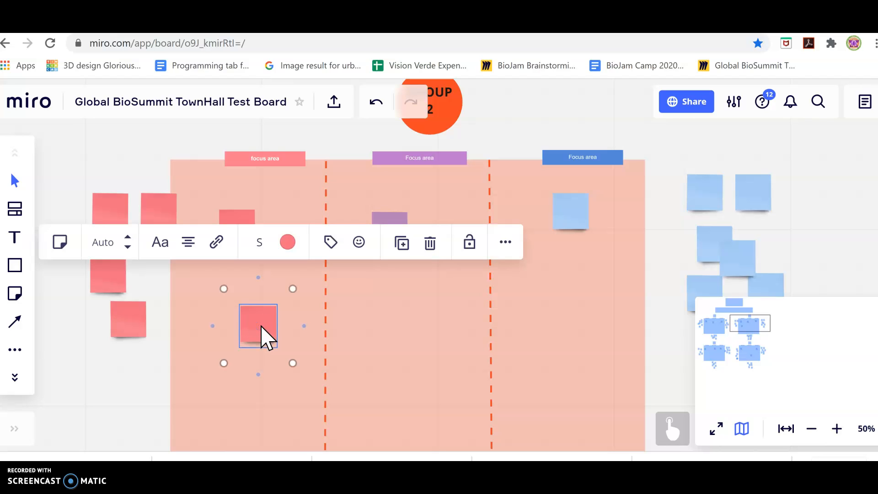
key(r)
click(14, 180)
click(248, 324)
Move another loose red sticky note below the "hello!" note and write "hola!" on it
drag(302, 348, 200, 363)
drag(129, 325, 235, 417)
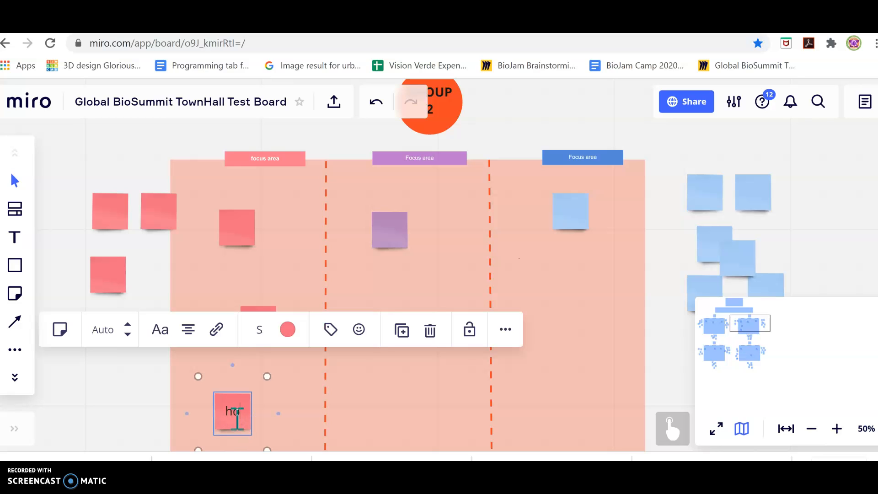
click(165, 407)
text(!)
click(133, 414)
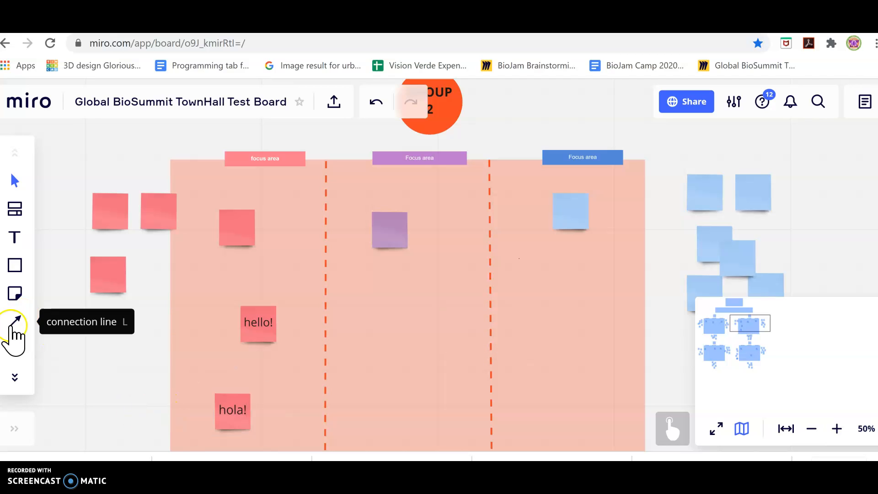
Draw a curved connection arrow from the "hola!" note to the "hello!" note
click(15, 329)
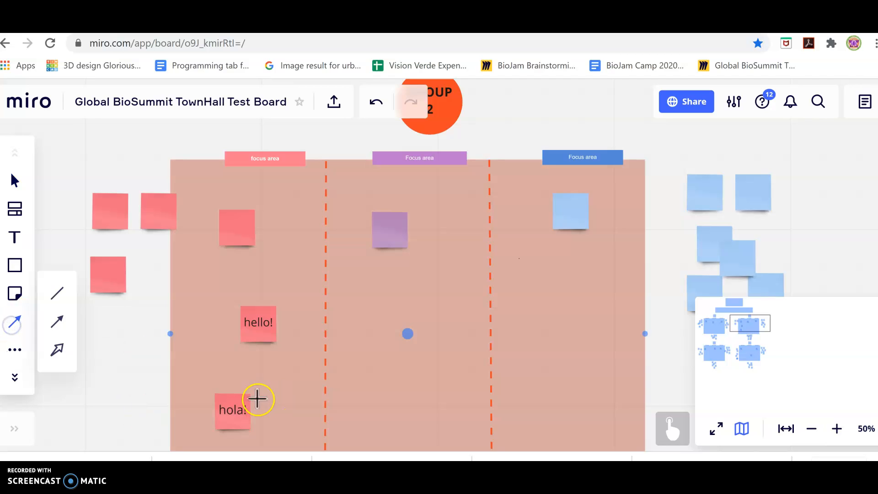
drag(327, 371, 268, 340)
click(16, 182)
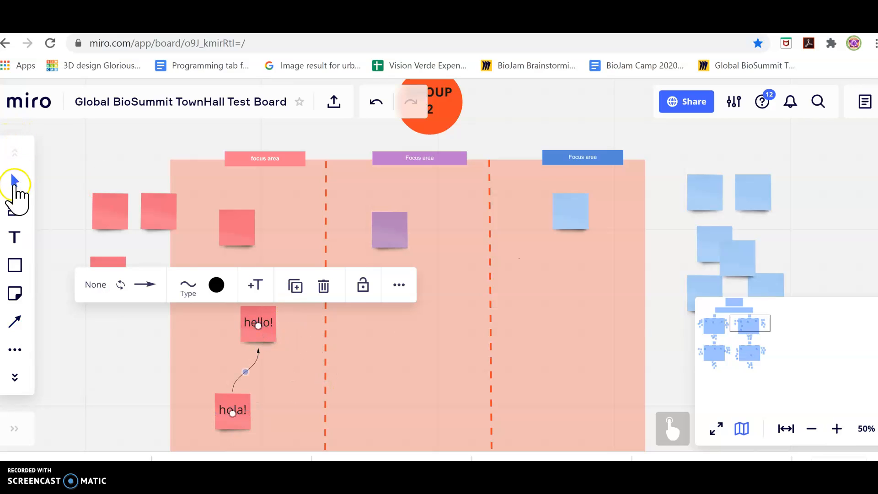
click(102, 268)
click(141, 337)
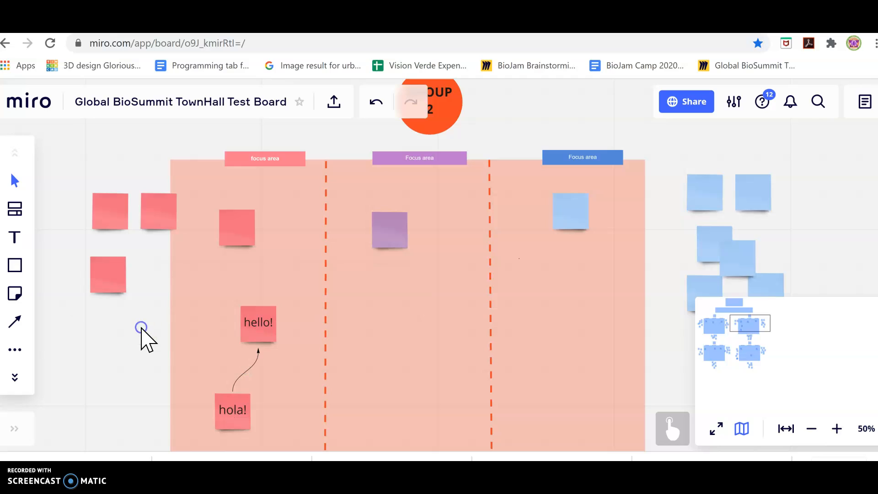
Add a blank red sticky note outside the Group 2 panel, below the remaining loose red notes
click(266, 329)
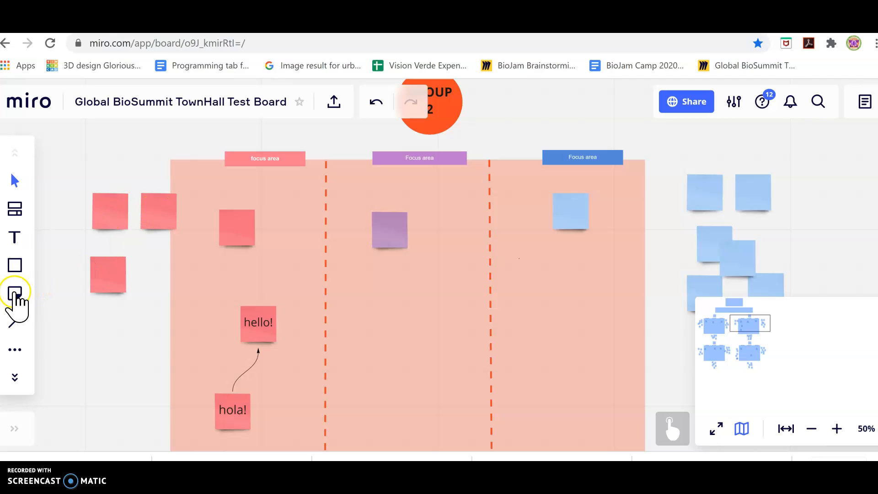
drag(163, 326, 125, 345)
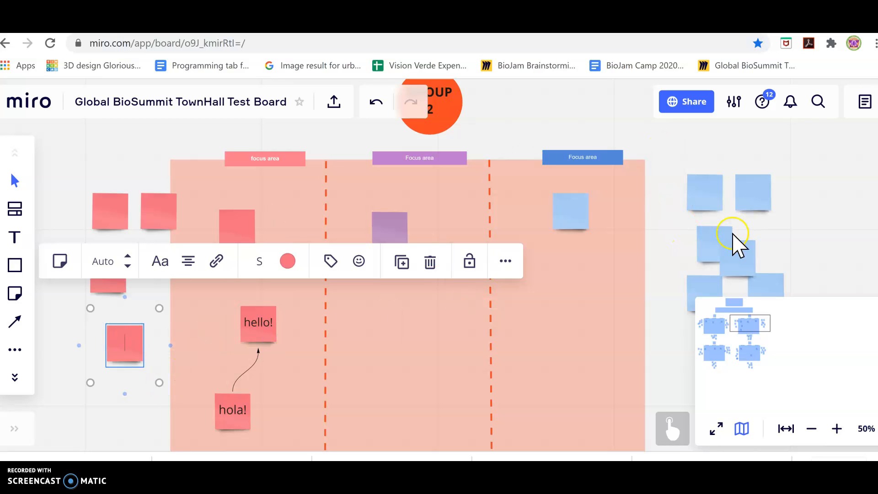
click(812, 430)
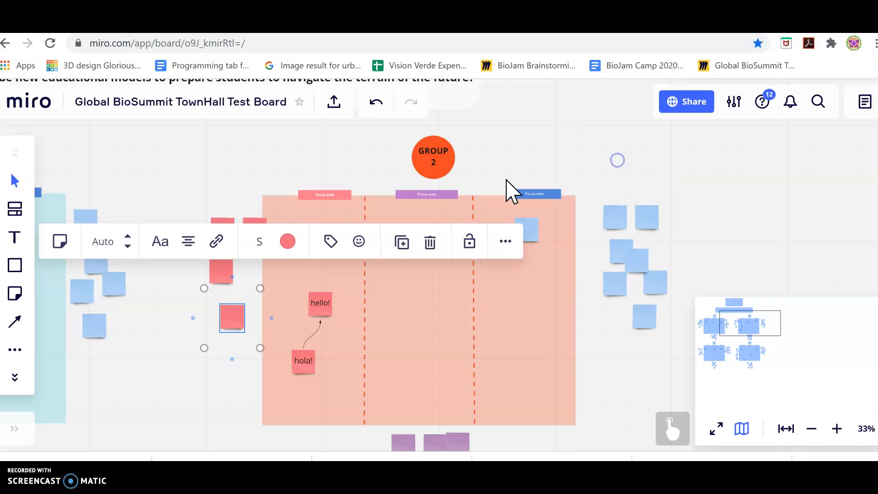
click(427, 204)
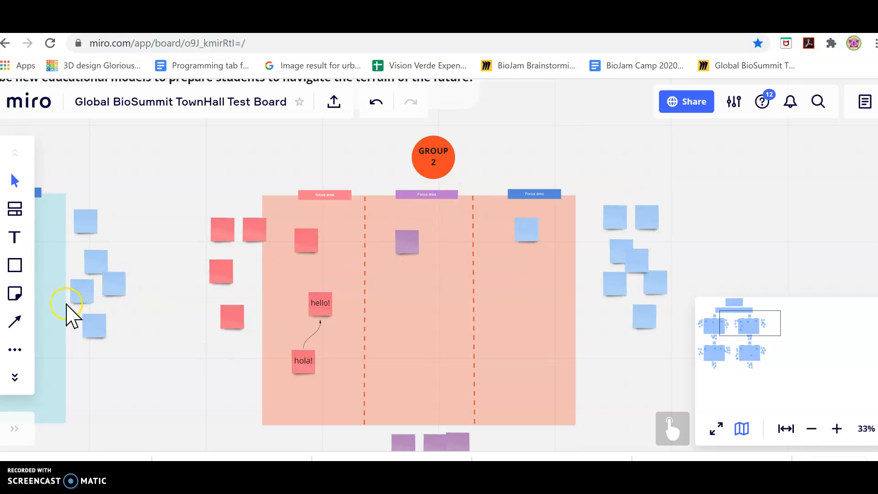
Start a comment beside the "hola!" note and dismiss it without posting
click(15, 378)
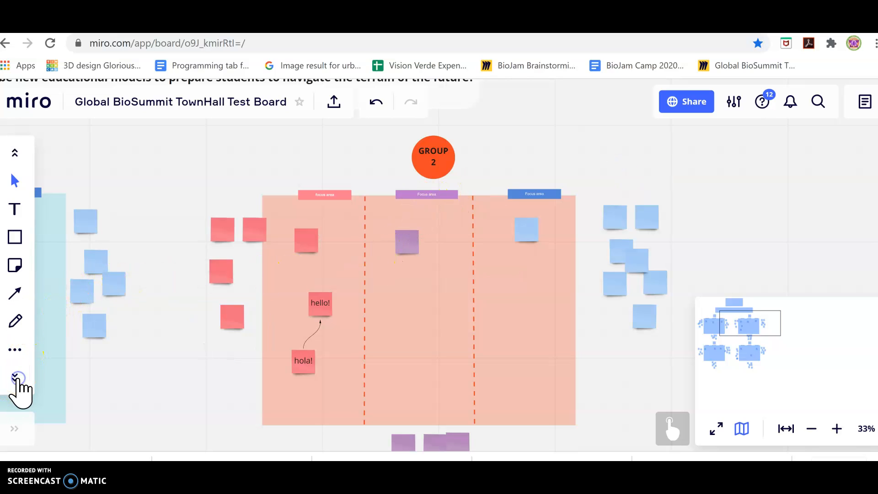
scroll(18, 380, down, 3)
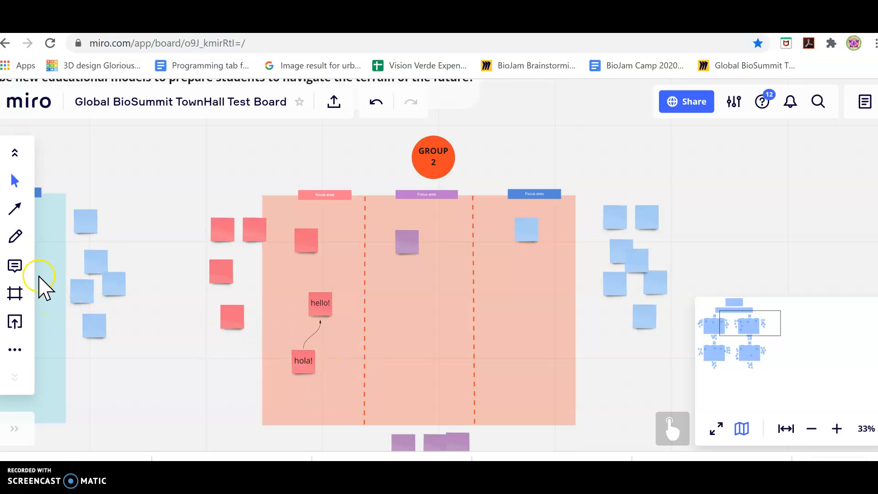
click(15, 265)
click(256, 361)
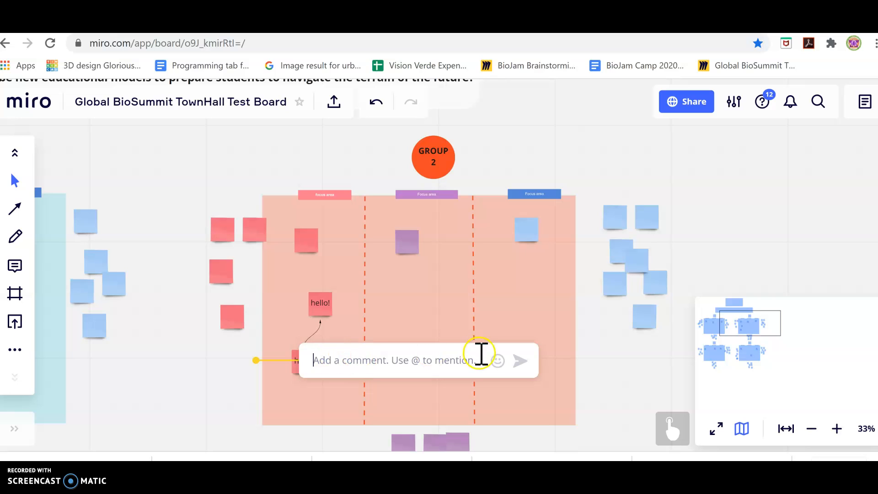
click(613, 354)
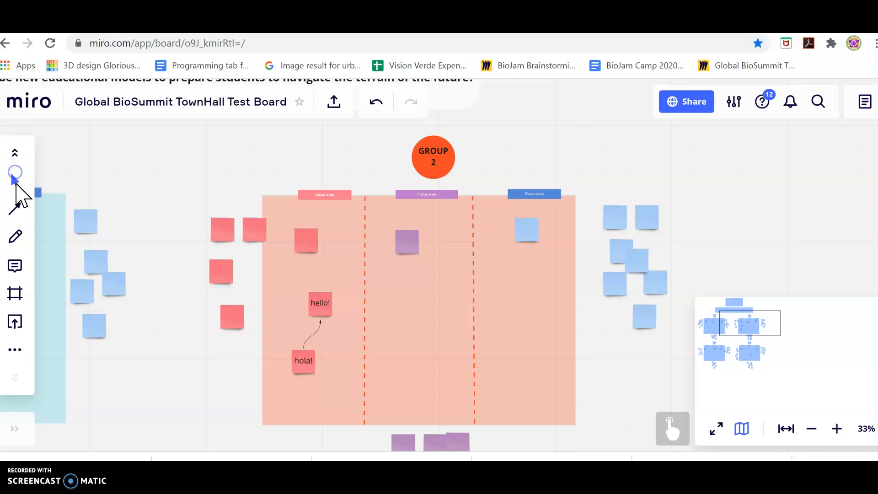
Look through the additional board tools and open the list of available apps
click(18, 349)
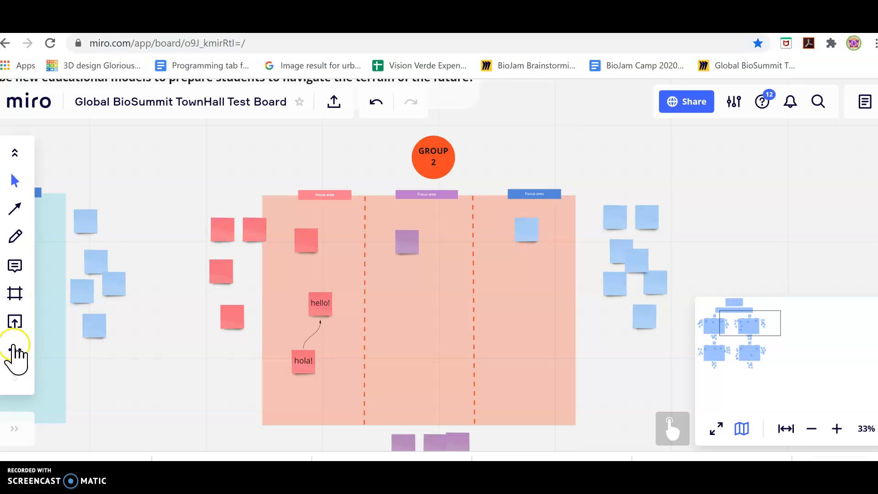
click(16, 152)
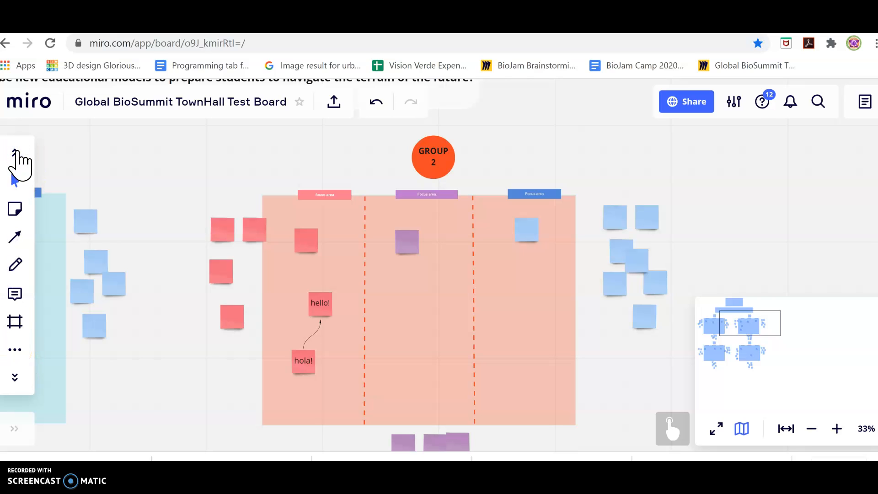
click(16, 351)
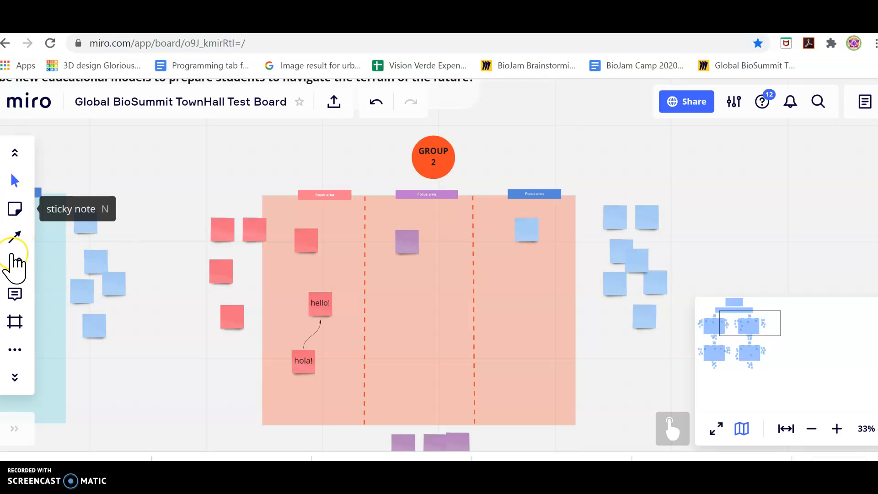
click(13, 351)
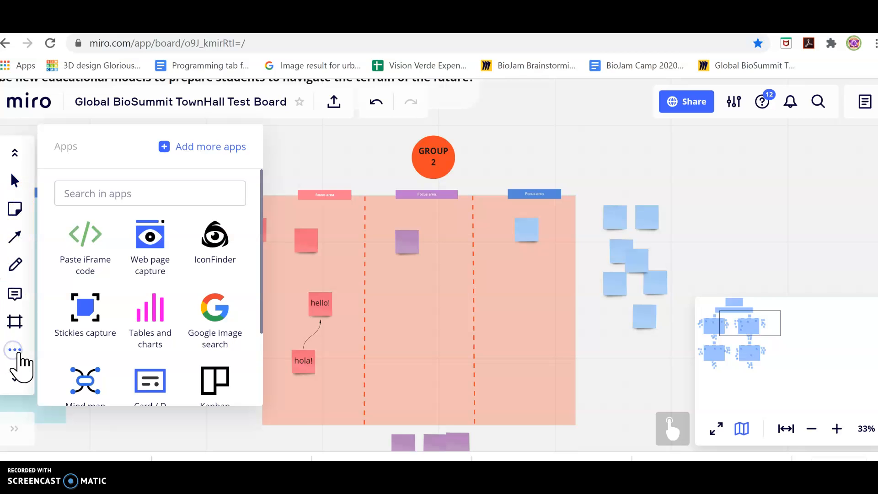
Look through the whole set of creation tools, including the connection line options and the list of available apps
click(15, 247)
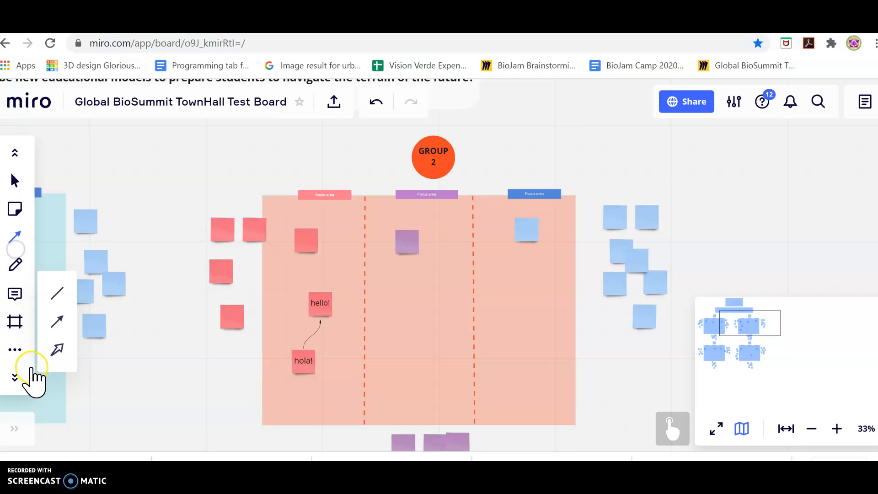
click(16, 353)
click(15, 378)
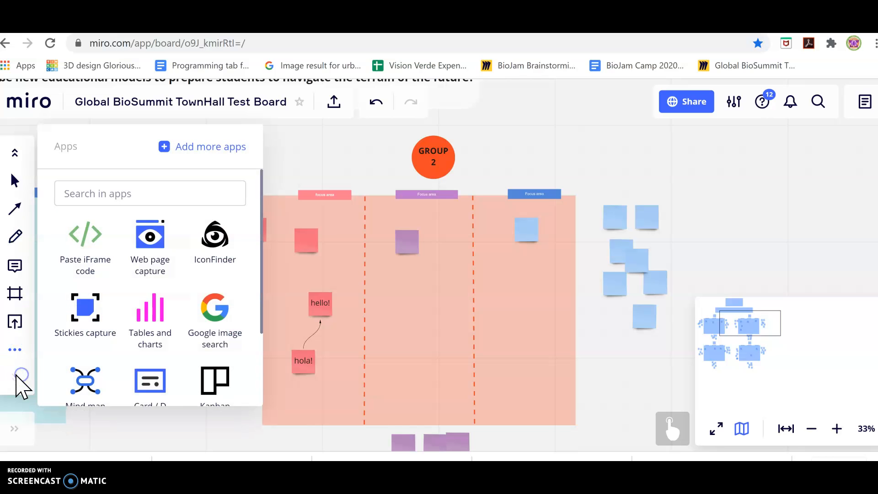
click(16, 154)
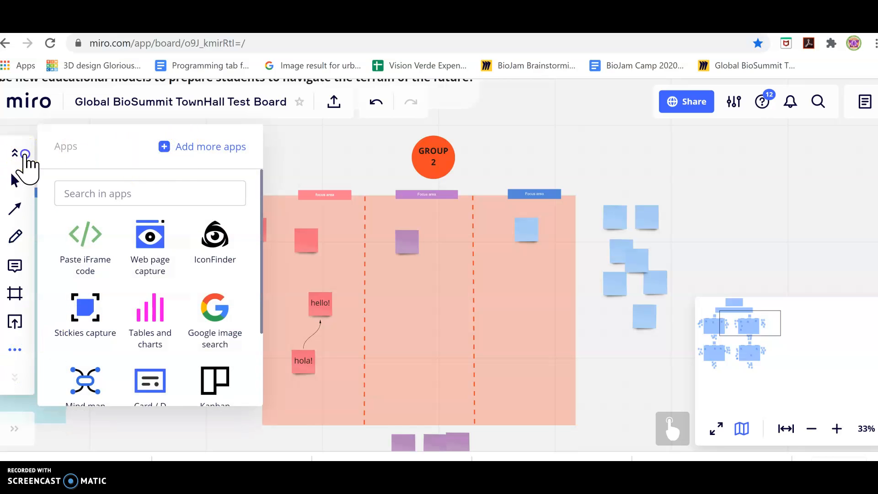
click(78, 247)
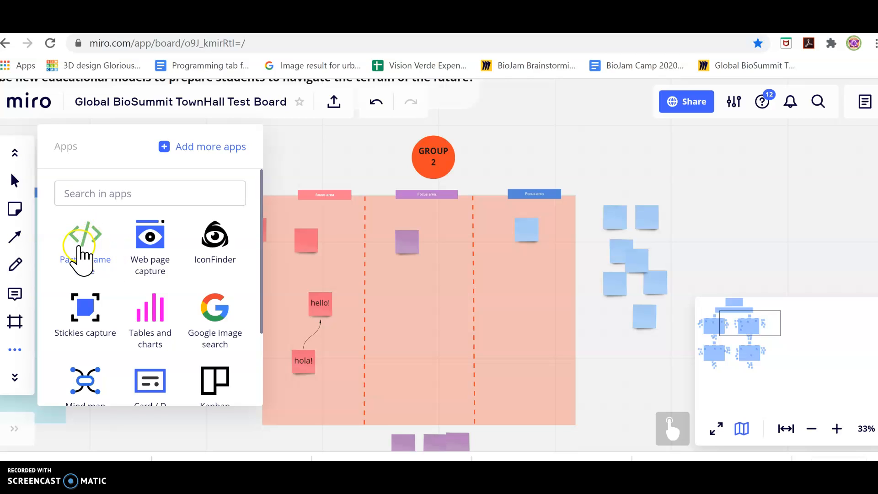
click(19, 251)
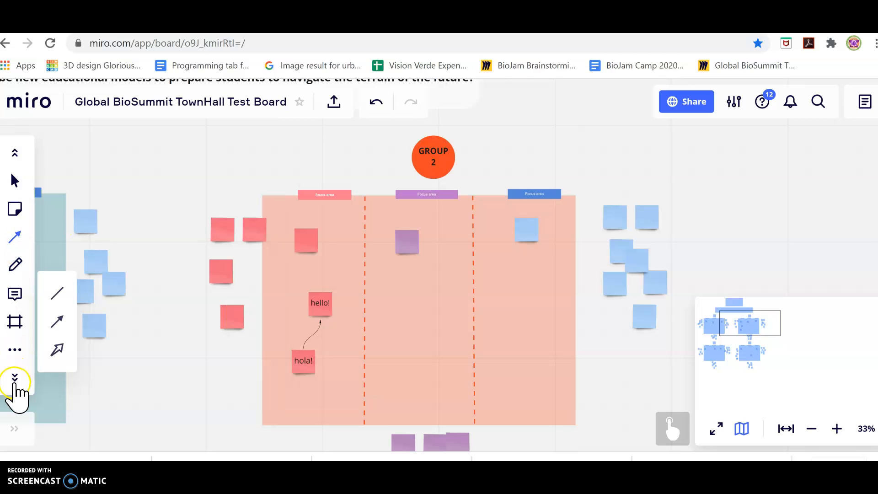
click(15, 381)
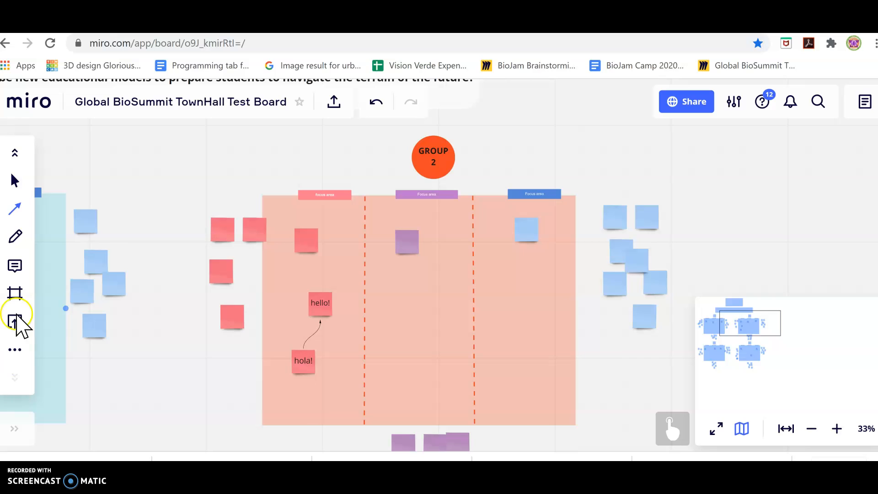
click(15, 182)
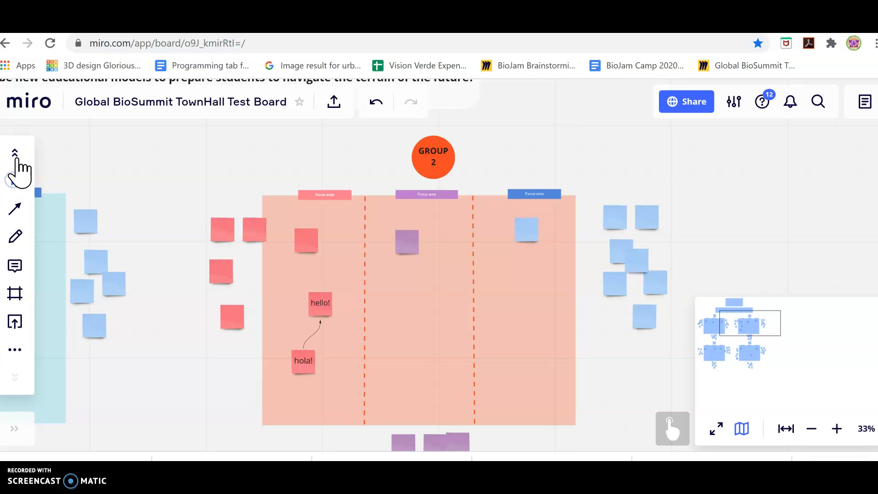
click(17, 156)
click(16, 155)
click(16, 155)
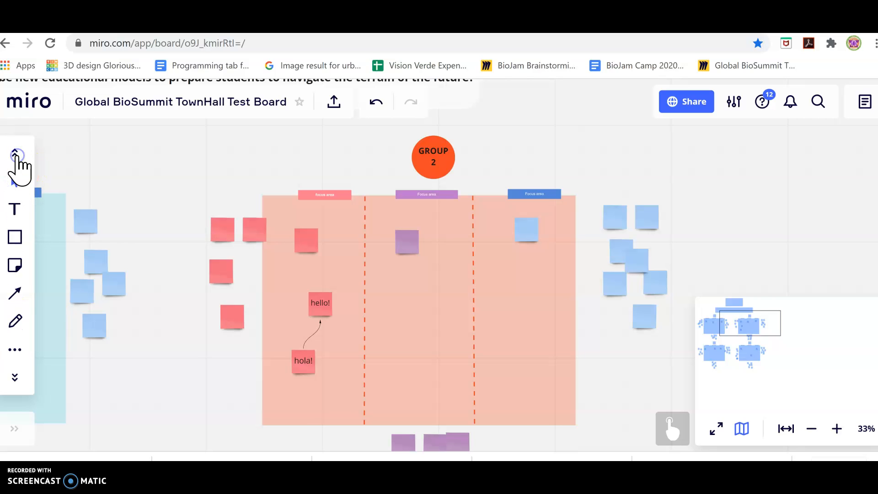
click(17, 156)
click(15, 178)
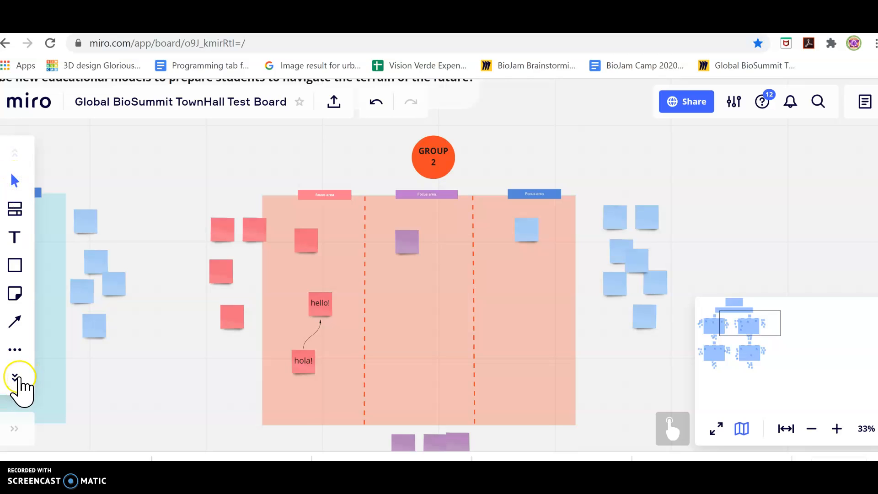
Place a small star shape on the upper edge of the "hello!" note and fill it yellow
click(16, 264)
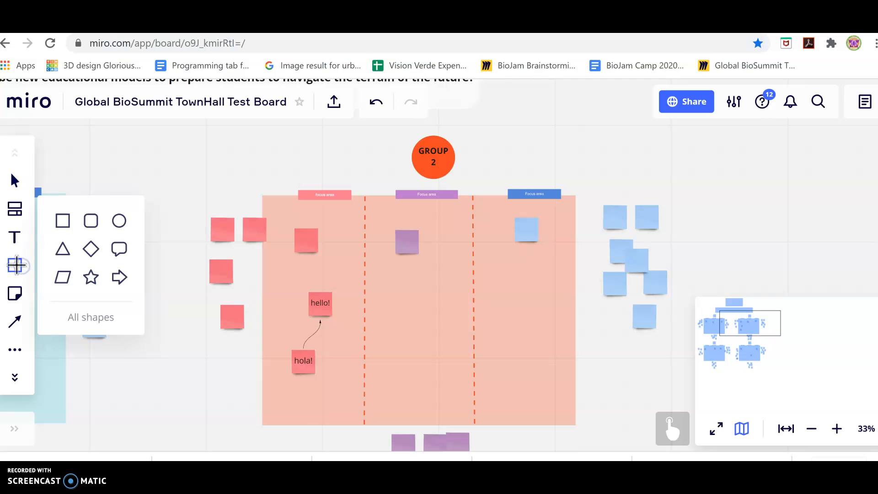
click(91, 276)
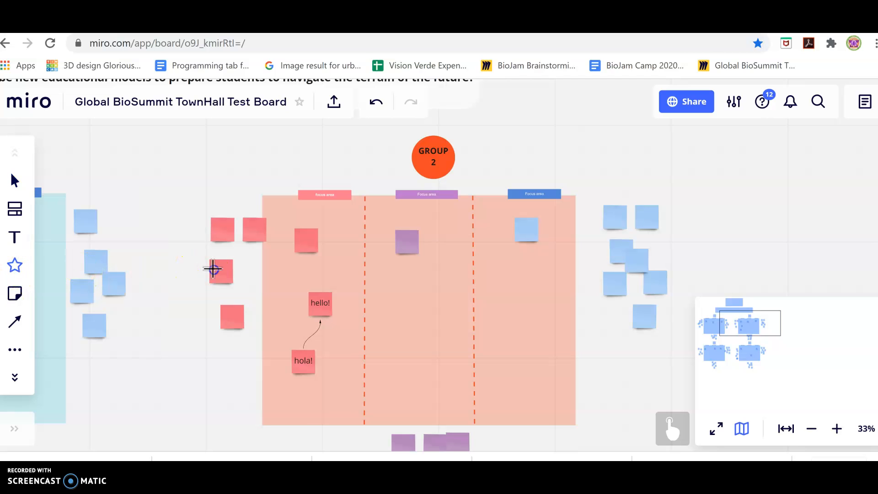
click(363, 289)
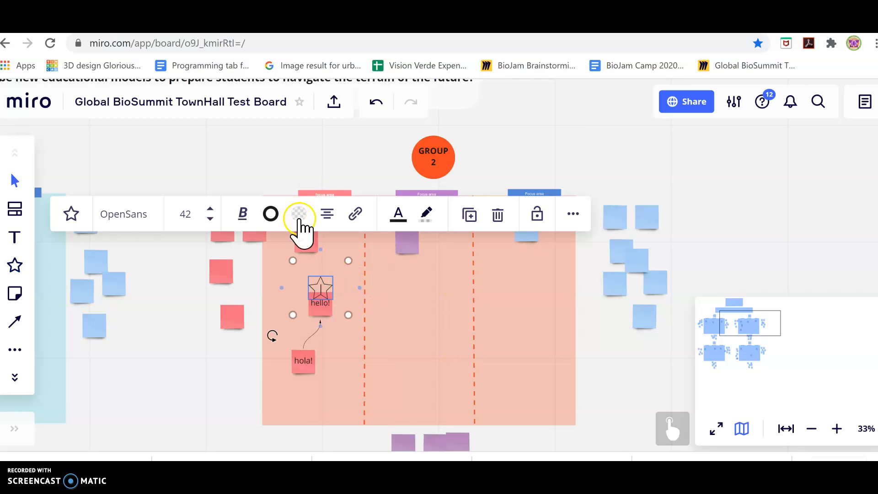
click(313, 293)
click(267, 216)
click(183, 372)
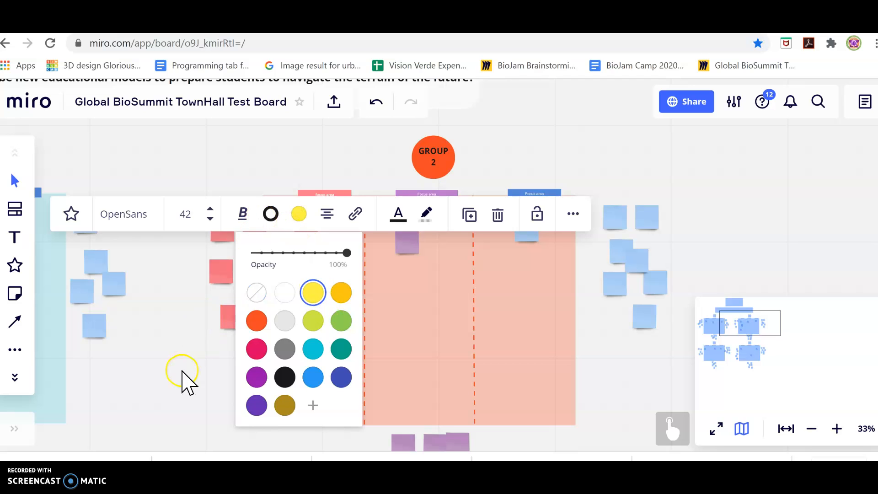
Add a red sticky note with short text outside the Group 2 panel, between it and the neighbouring blue notes
click(62, 364)
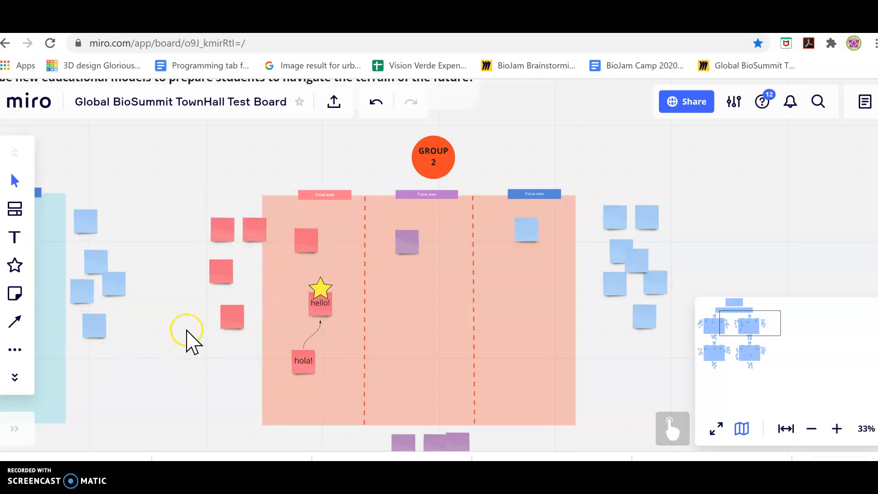
click(165, 357)
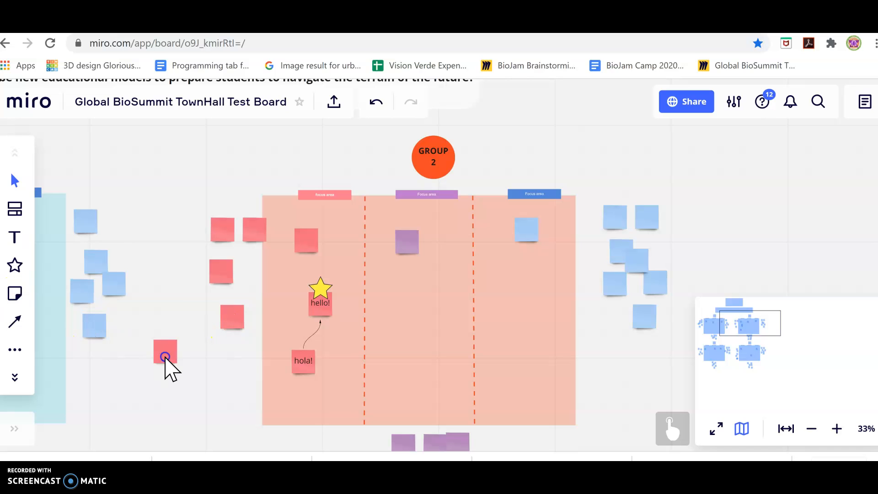
click(163, 354)
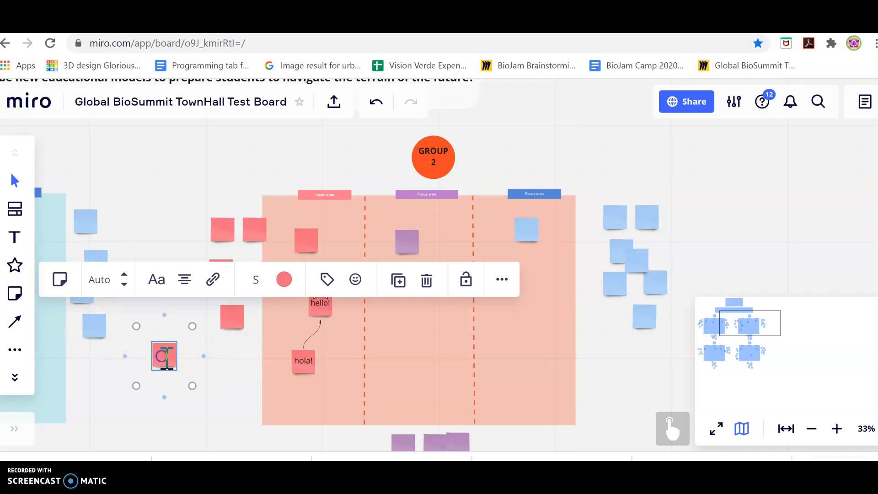
click(162, 246)
Draw a curved connection arrow from the new red note to the nearest loose red note and delete the arrow
click(15, 321)
mouse_move(181, 346)
mouse_down()
mouse_move(227, 331)
mouse_move(232, 317)
mouse_up()
click(201, 328)
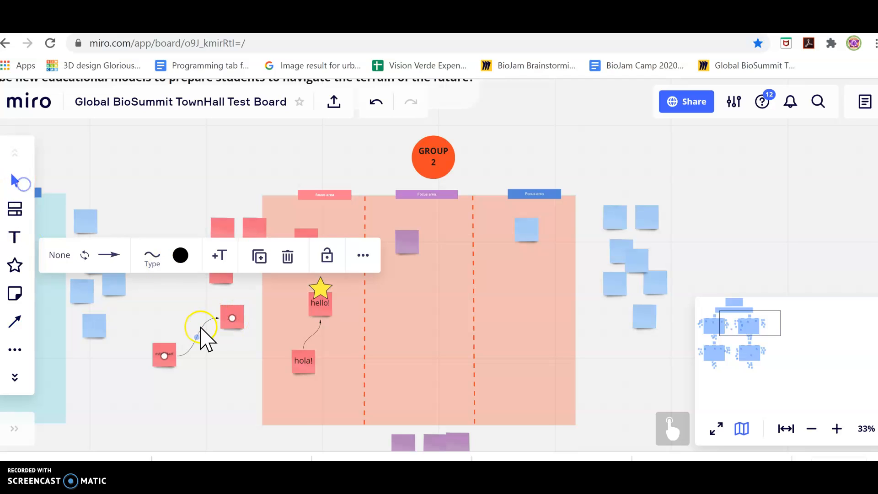
click(288, 256)
Zoom out to 4% to view the entire board with all four group workspaces
double_click(179, 198)
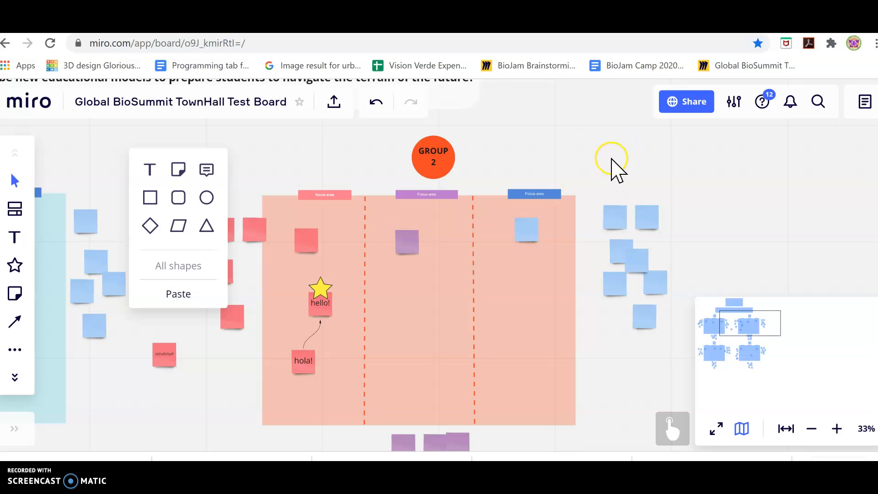
click(810, 430)
click(808, 430)
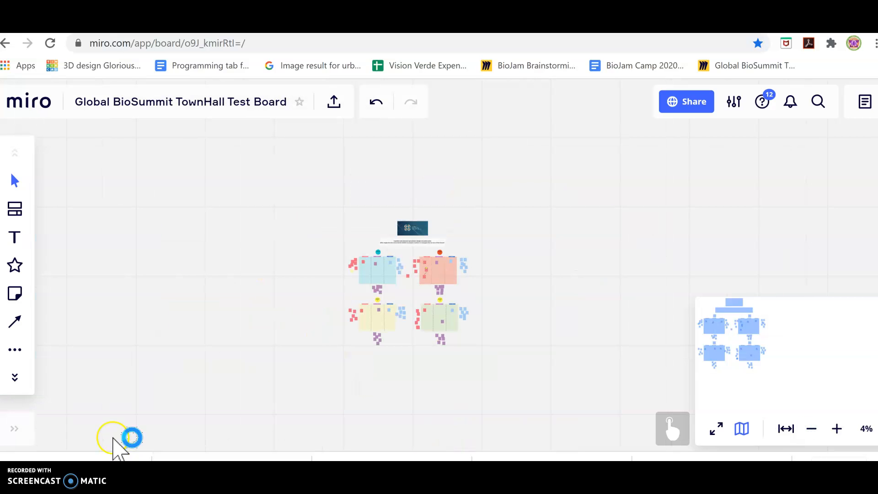